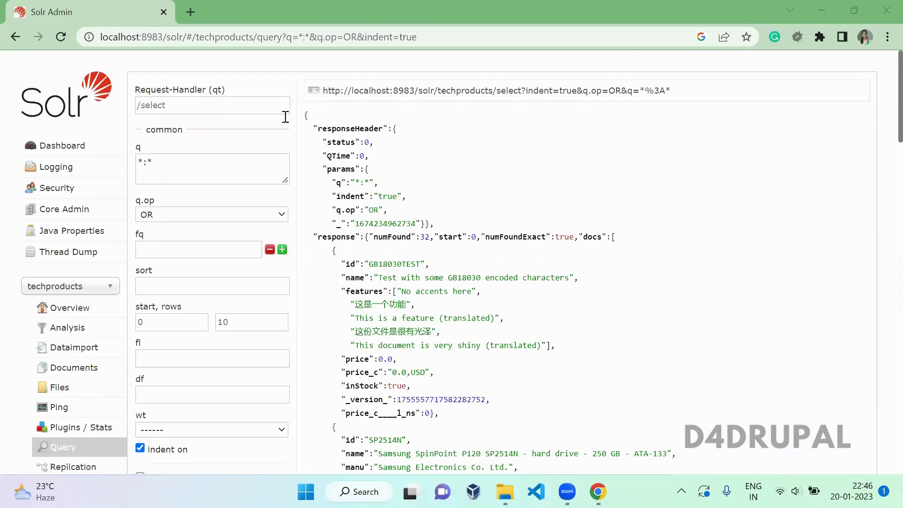
Run the misspelled query cat:electronies (zero documents), then fix it to cat:electronics.
click(161, 163)
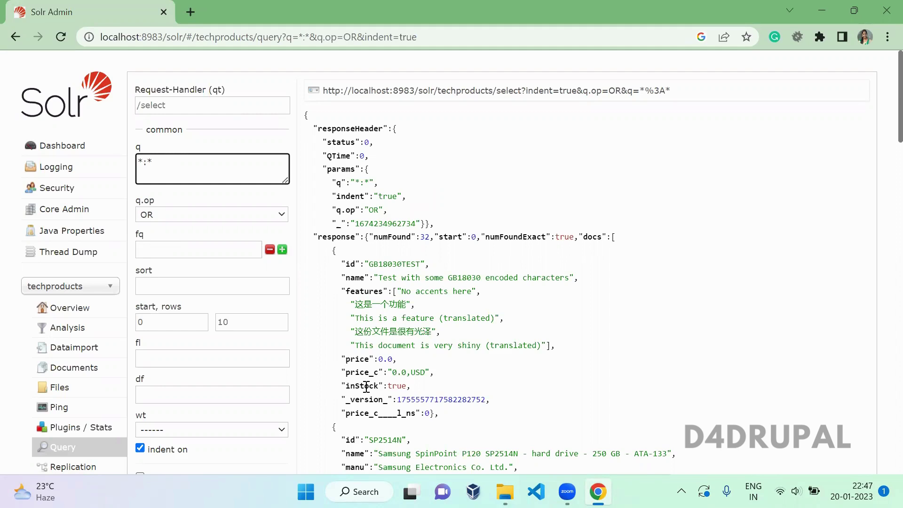
click(456, 318)
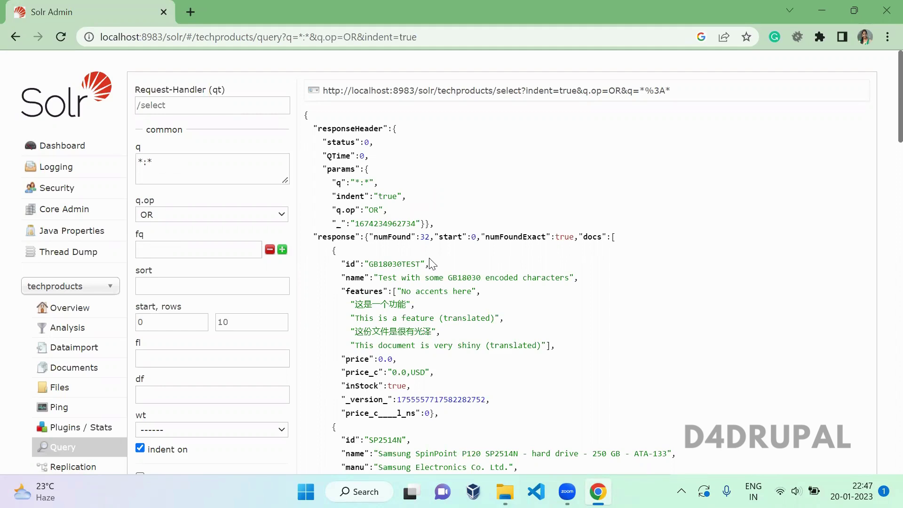
scroll(433, 264, down, 3)
scroll(432, 264, down, 3)
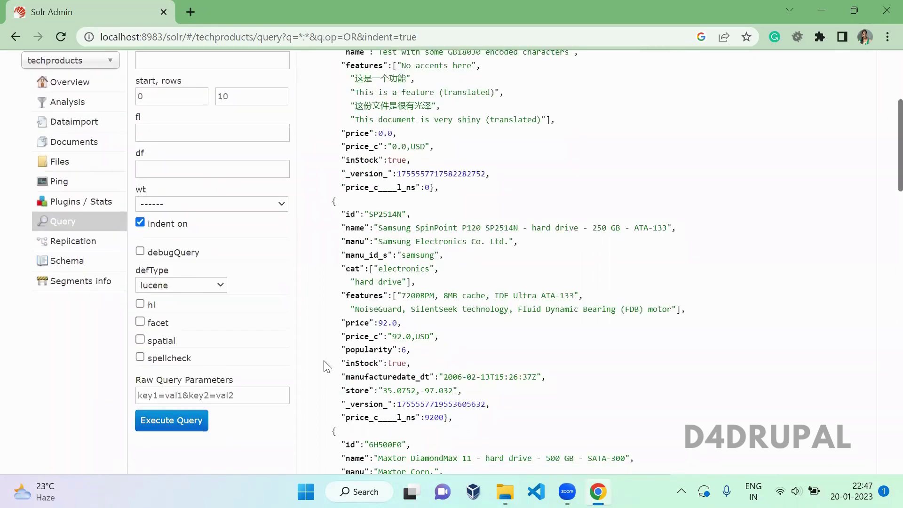
double_click(353, 269)
scroll(353, 269, up, 8)
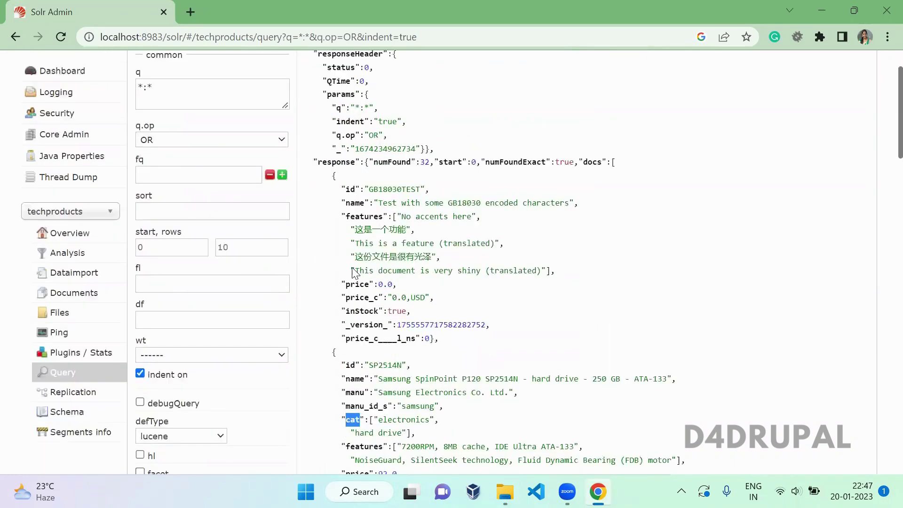
click(179, 164)
key(ctrl+a)
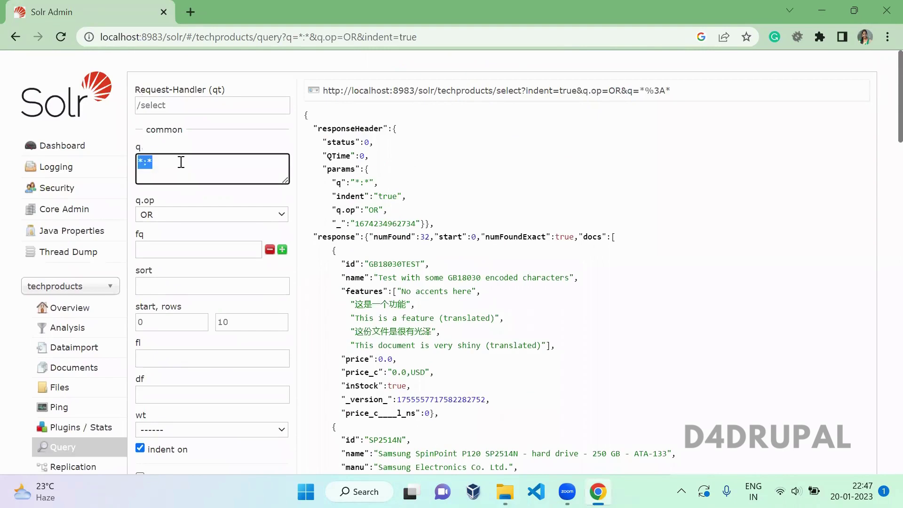
text(cat:electronies)
click(378, 236)
scroll(378, 236, down, 5)
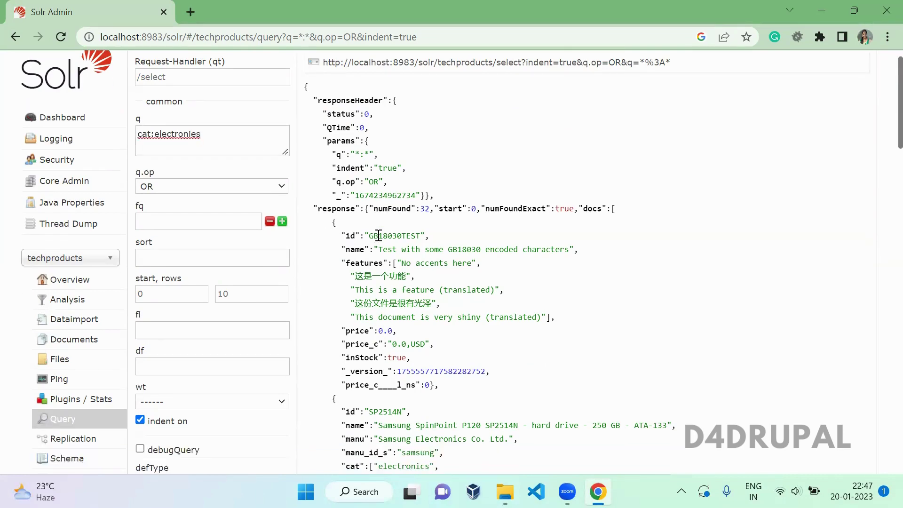
scroll(379, 237, down, 5)
click(181, 283)
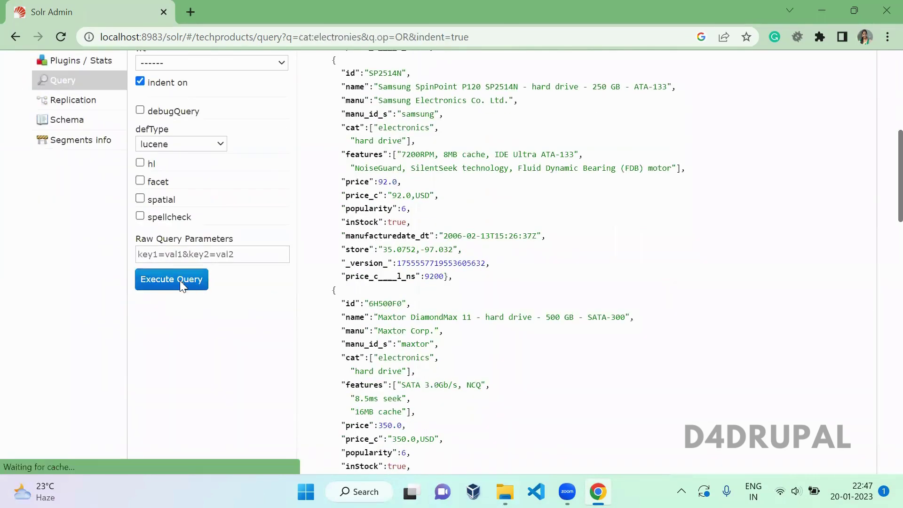
scroll(544, 202, up, 5)
scroll(544, 201, up, 5)
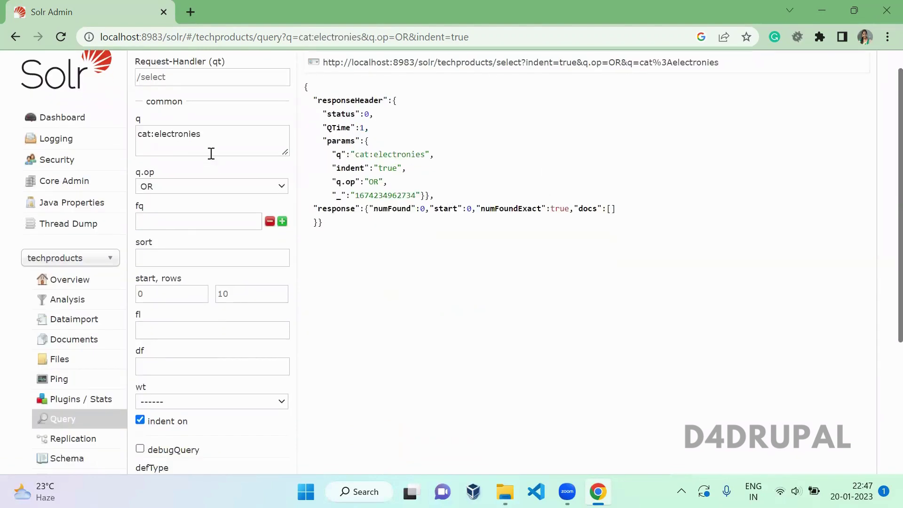
click(194, 134)
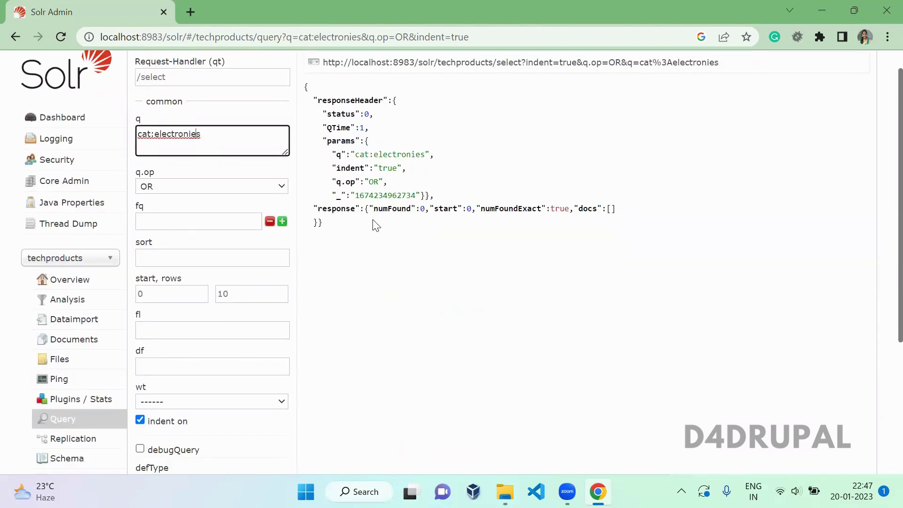
key(BackSpace)
text(c)
Run cat:electronics and confirm numFound shows 12 documents, such as Samsung and Maxtor drives.
click(405, 253)
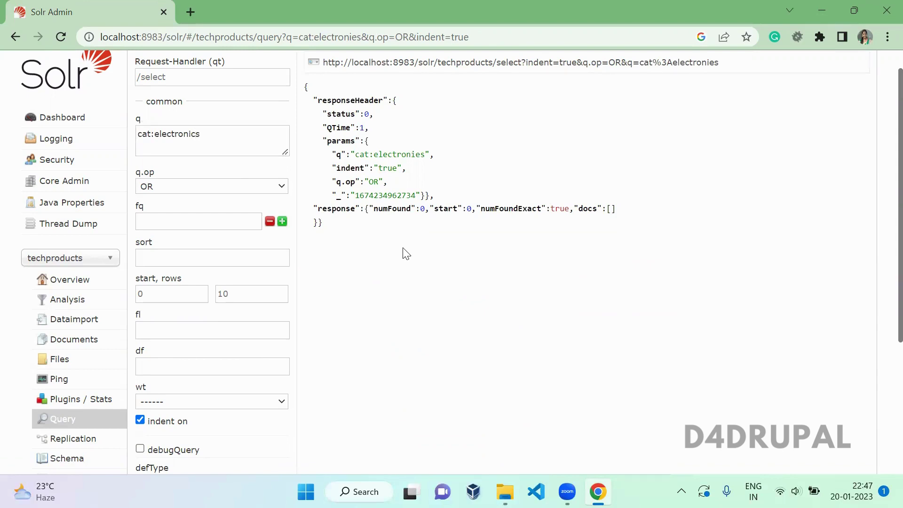
scroll(405, 253, down, 3)
scroll(406, 253, down, 3)
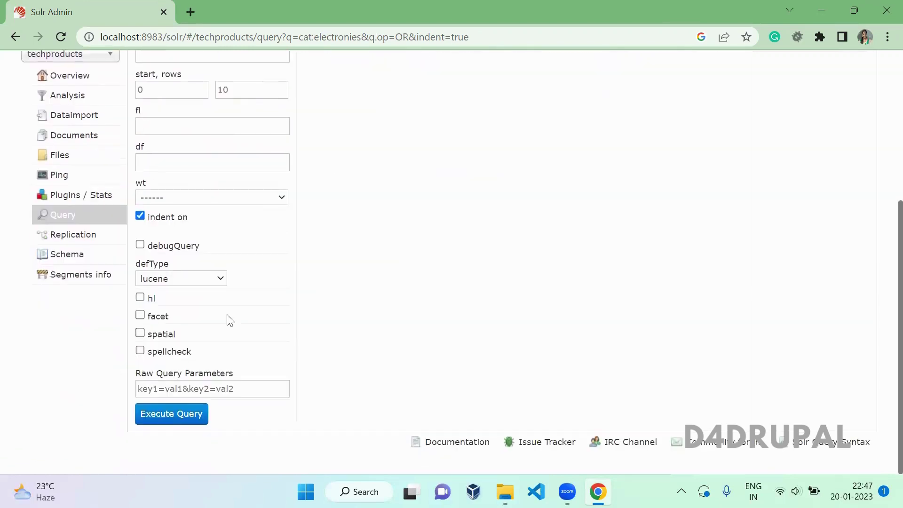
click(172, 414)
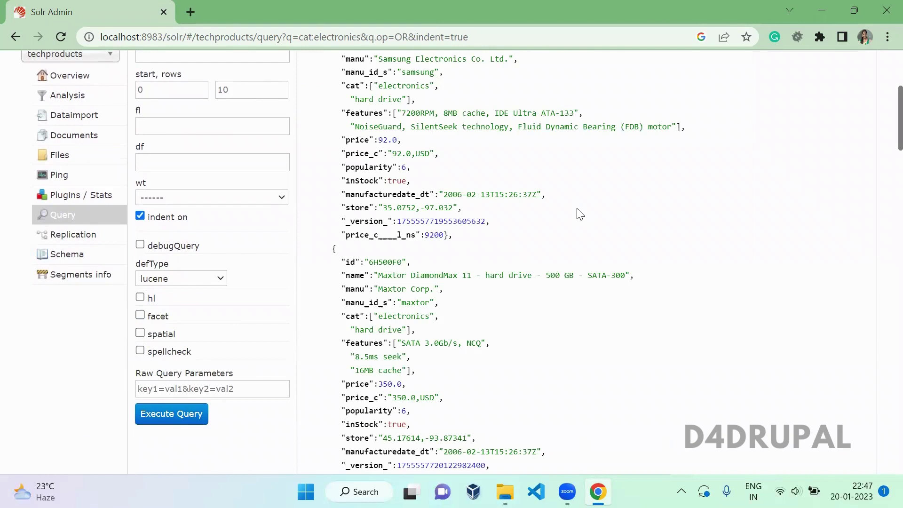
scroll(579, 214, up, 1)
scroll(579, 214, up, 5)
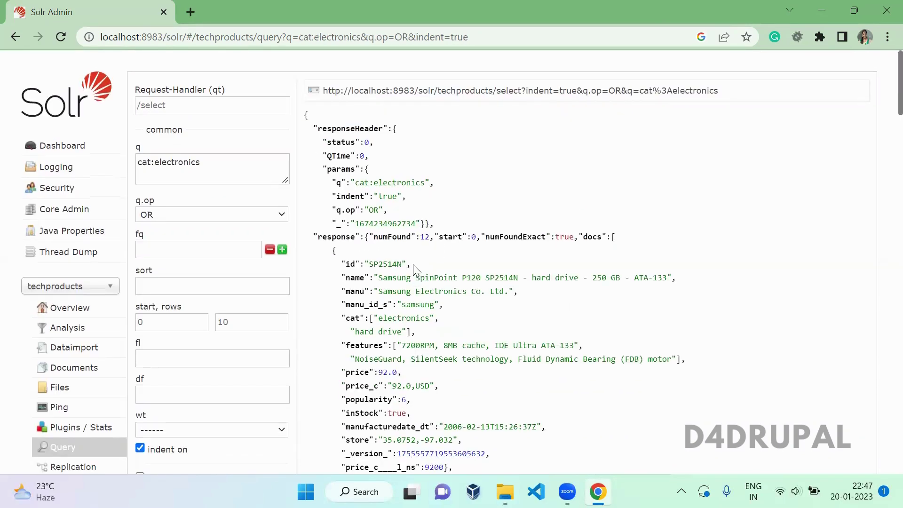
drag(416, 250, 480, 222)
click(480, 222)
Append AND id:SP2514N, copied from the results, and run it to get one document.
click(251, 173)
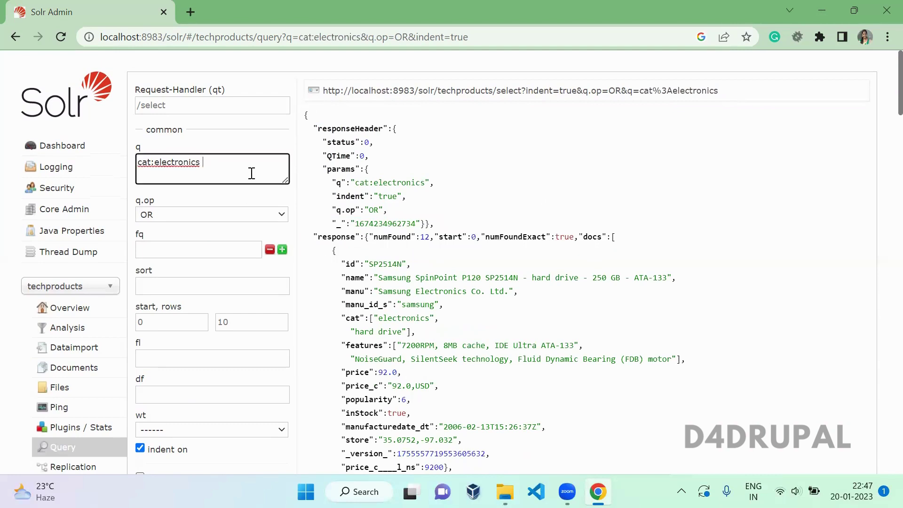
text(AND)
double_click(350, 264)
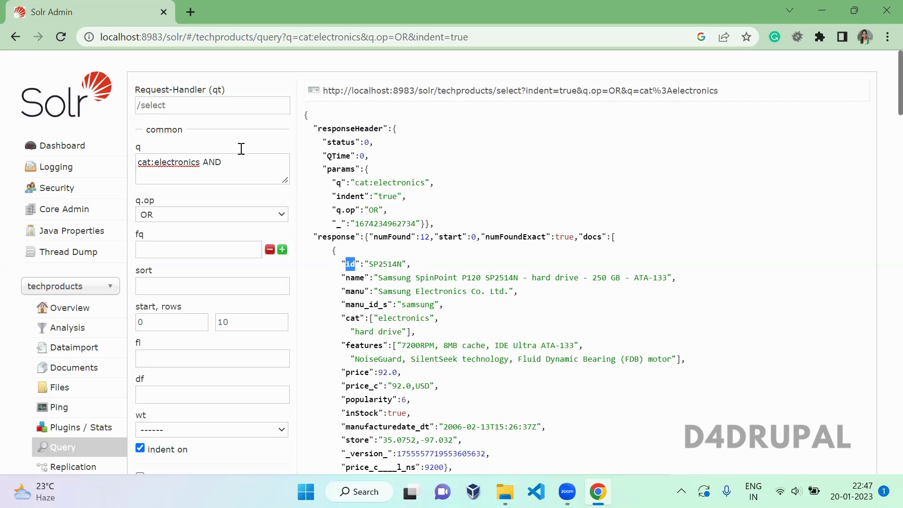
click(247, 163)
text(id:)
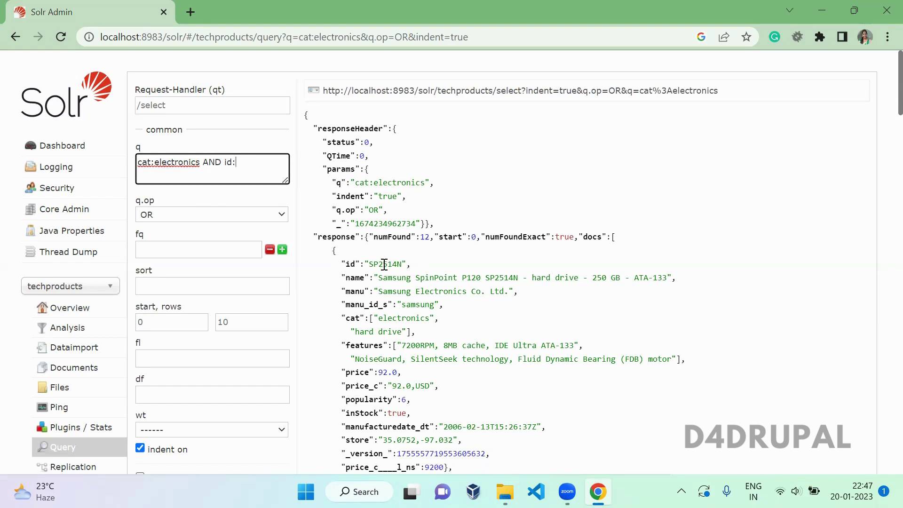
double_click(385, 264)
key(ctrl+c)
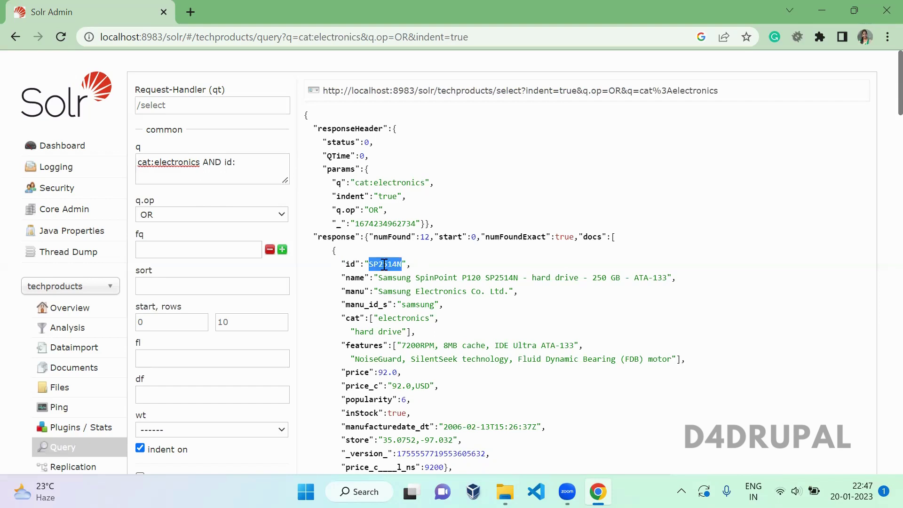
click(257, 164)
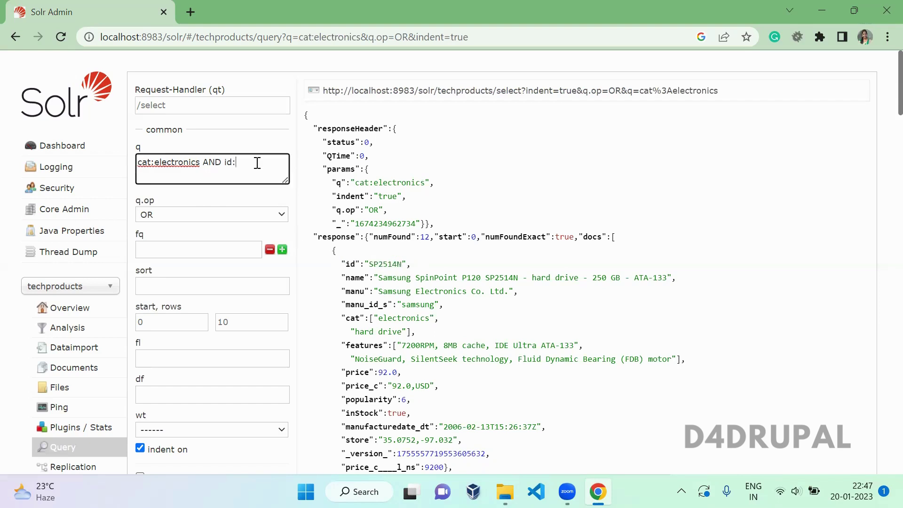
key(ctrl+v)
click(393, 282)
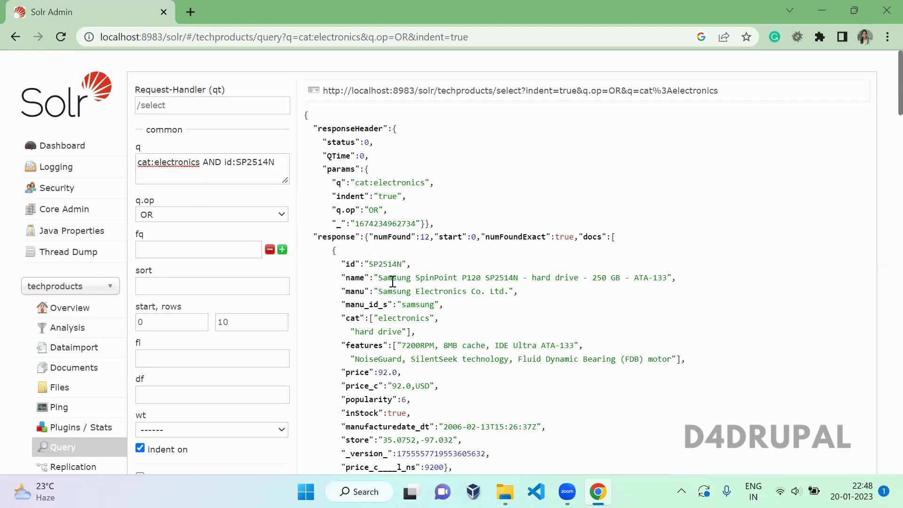
scroll(393, 283, down, 5)
scroll(393, 282, down, 5)
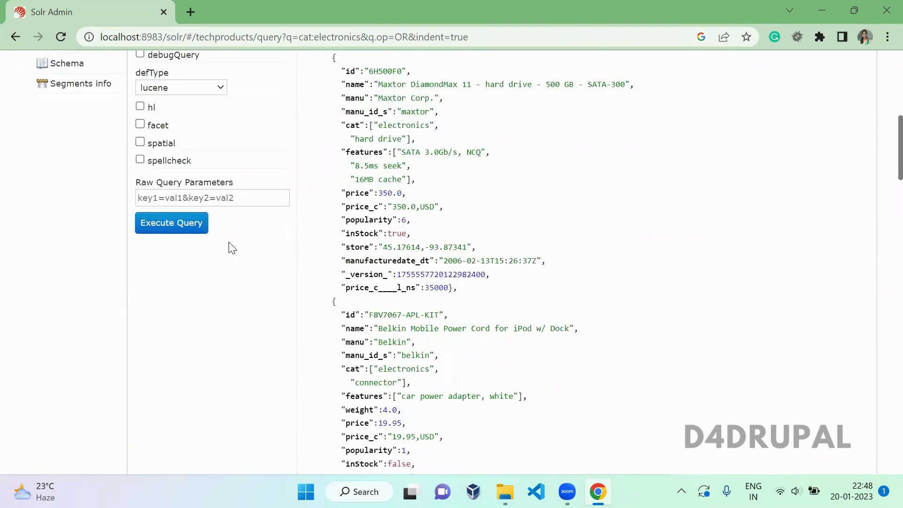
click(203, 229)
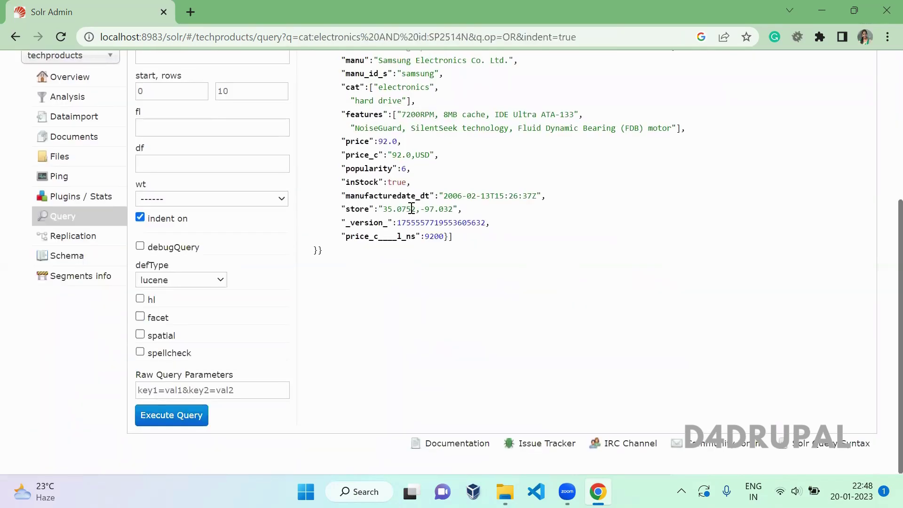
scroll(411, 209, up, 2)
scroll(412, 208, up, 3)
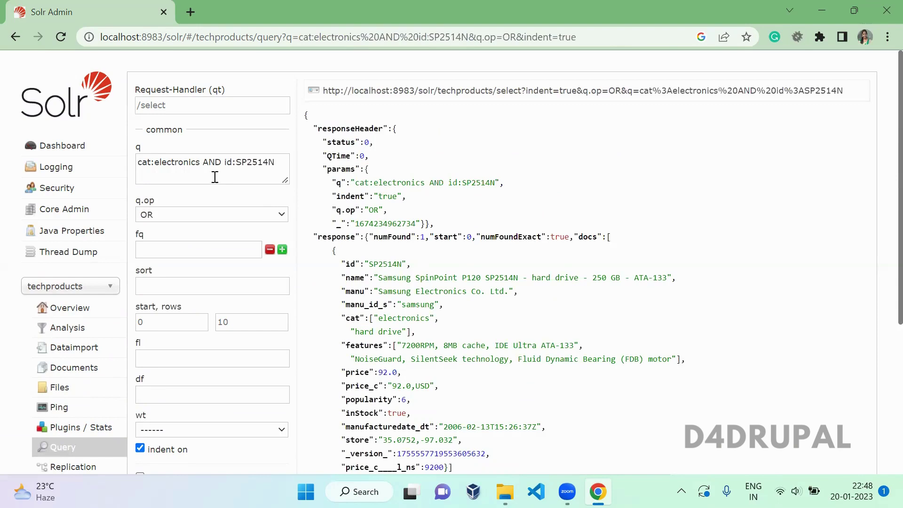
Change AND to OR in the query and rerun it, returning 12 documents.
double_click(212, 162)
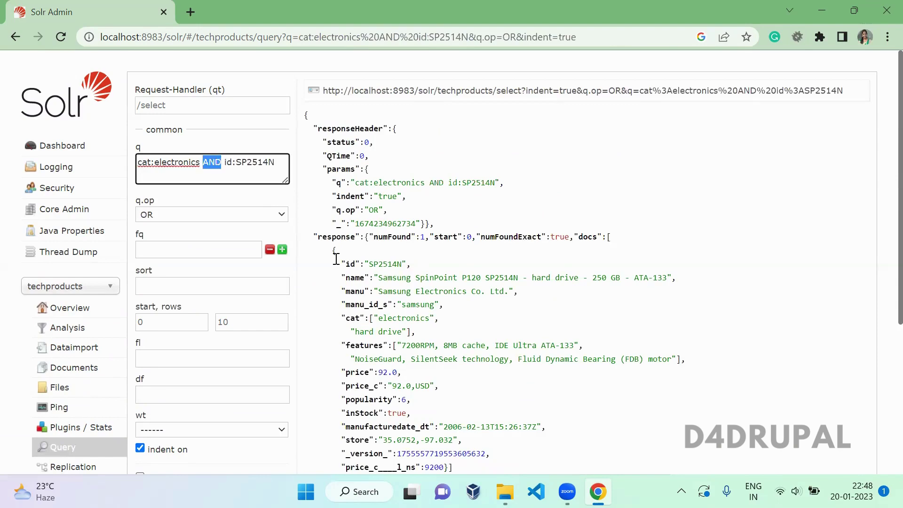
text(OR)
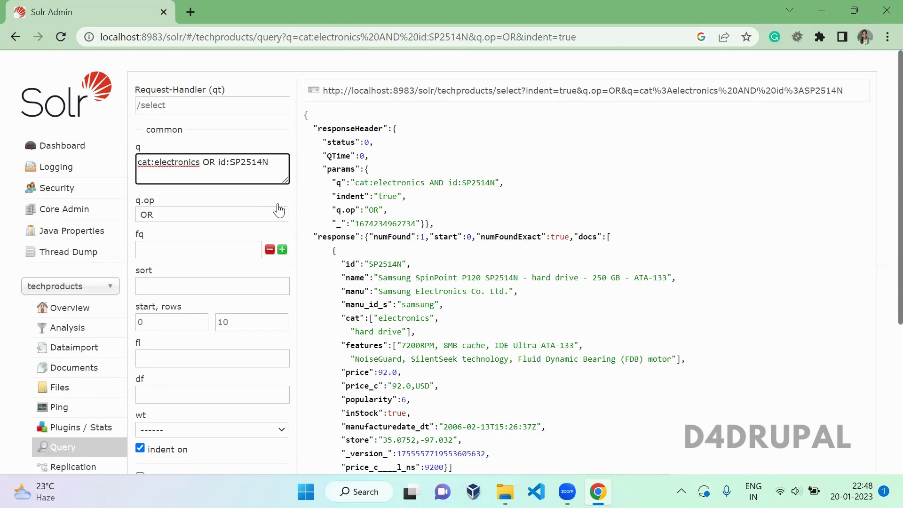
scroll(416, 248, down, 4)
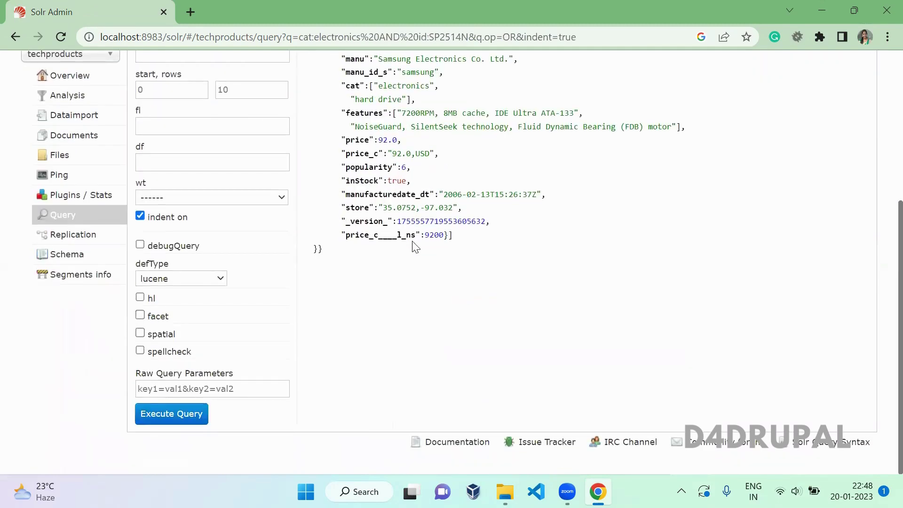
click(171, 414)
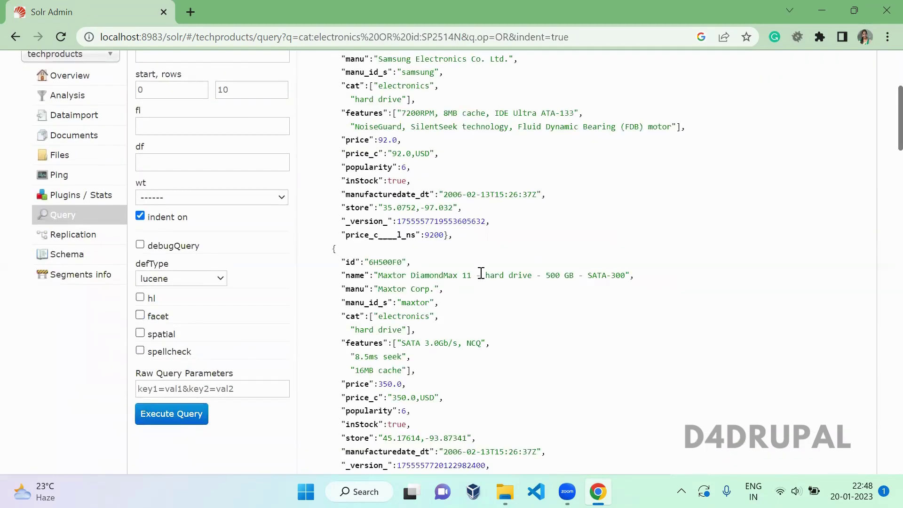
scroll(479, 275, up, 4)
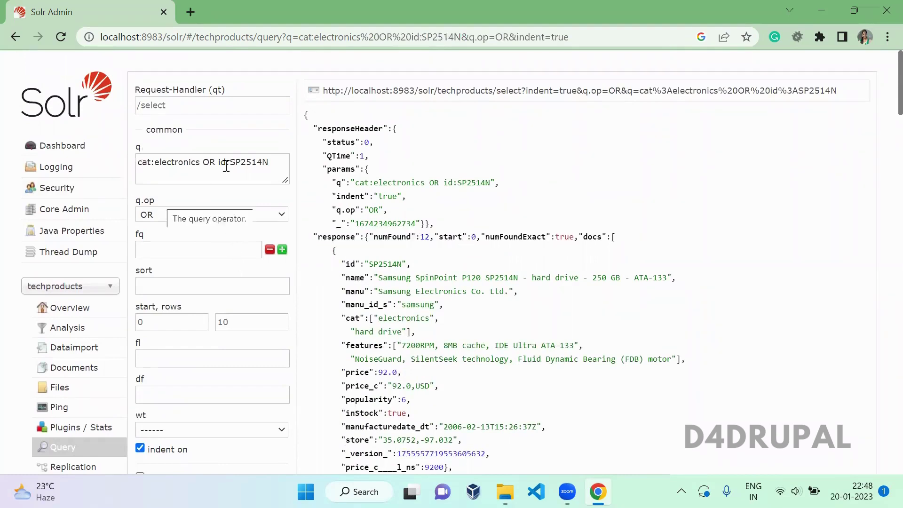
Remove OR to query cat:electronics id:SP2514N, keeping q.op OR, returning 12 documents.
double_click(209, 162)
key(BackSpace)
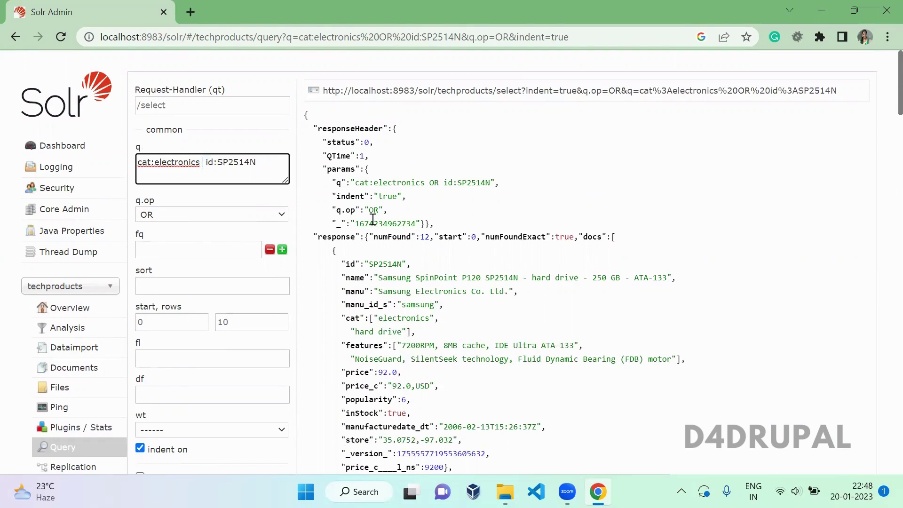
key(BackSpace)
click(182, 215)
click(417, 252)
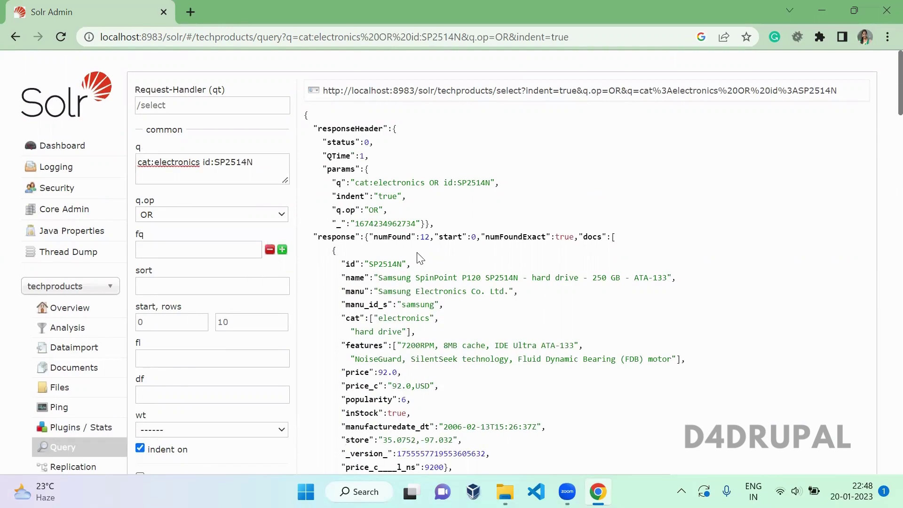
scroll(416, 252, down, 5)
scroll(417, 252, down, 1)
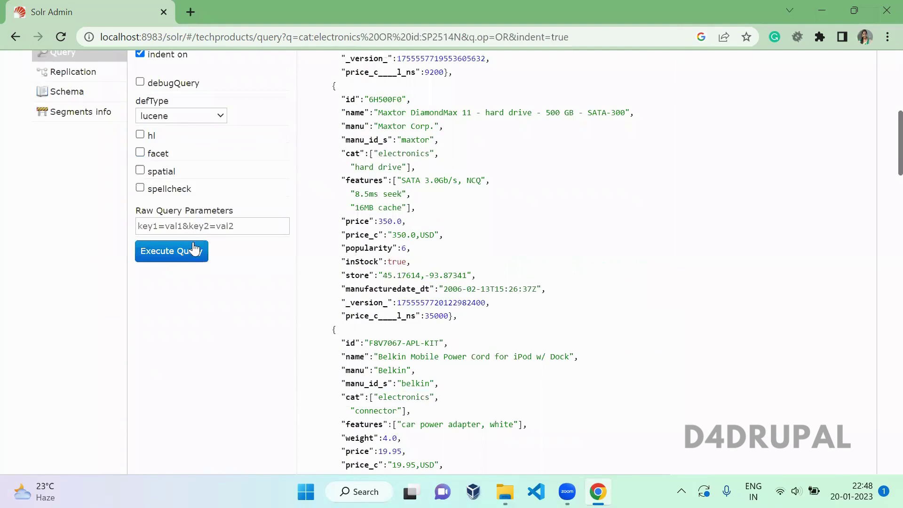
click(194, 255)
scroll(193, 254, up, 3)
scroll(193, 254, up, 5)
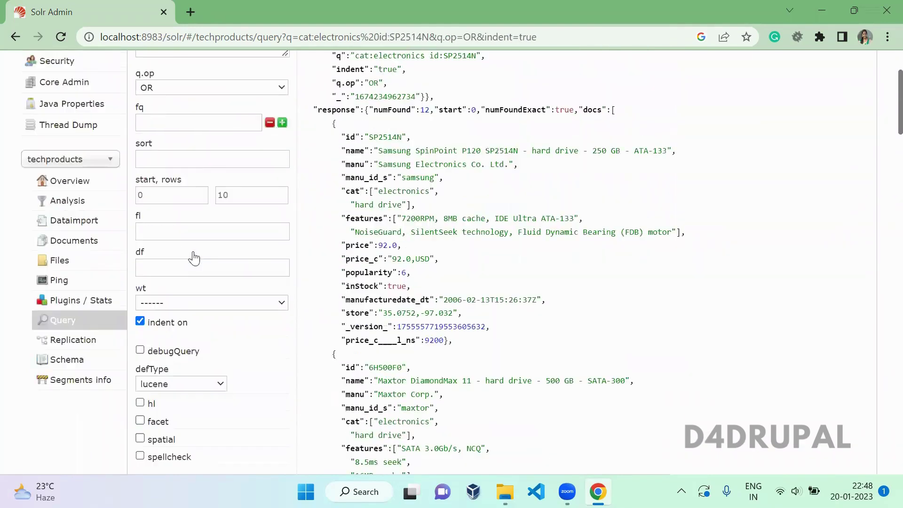
scroll(193, 254, up, 3)
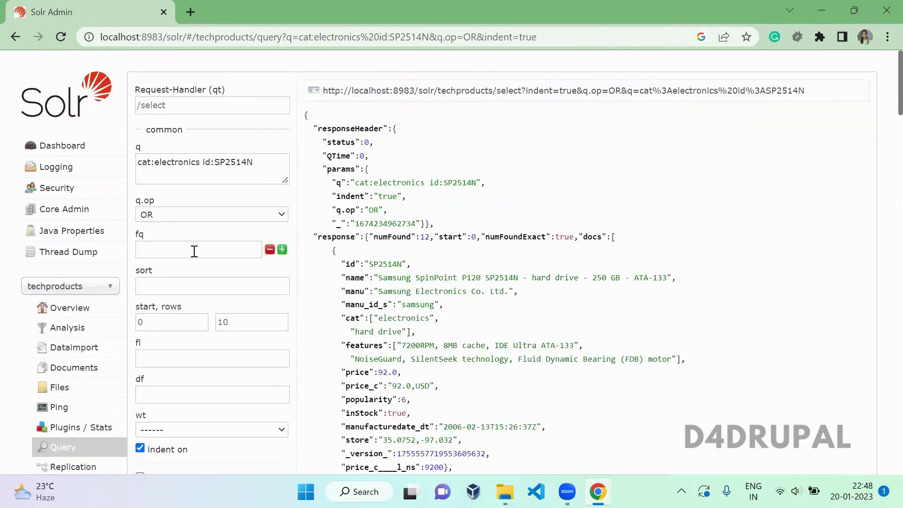
Set q.op to AND and rerun, narrowing the results to one document.
click(157, 214)
click(156, 228)
scroll(380, 330, down, 2)
scroll(381, 331, down, 5)
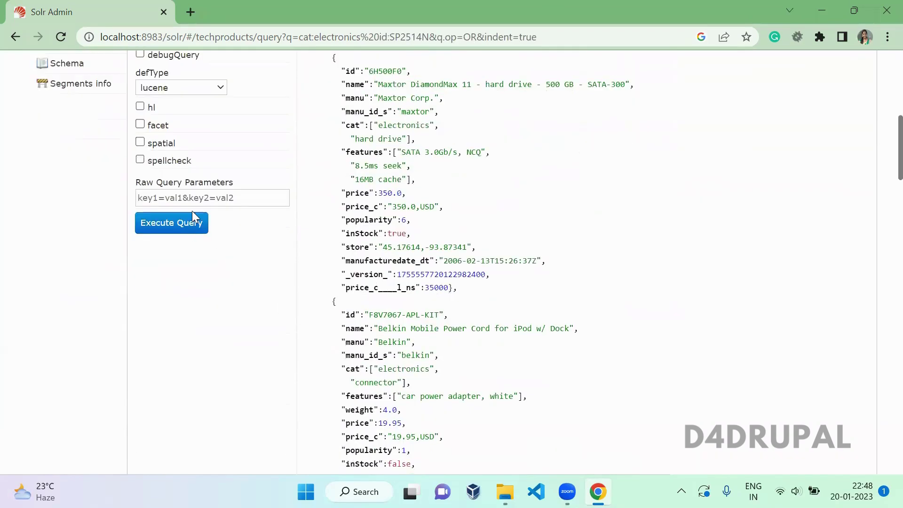
click(198, 223)
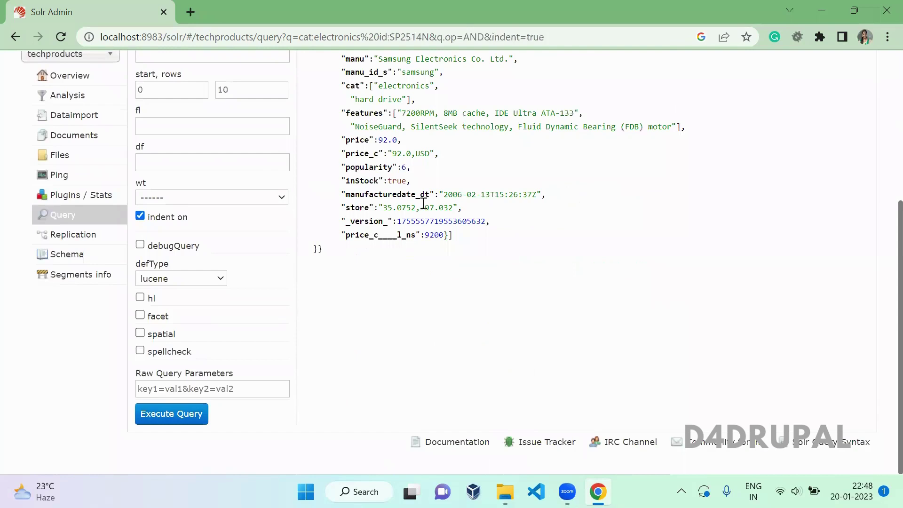
scroll(423, 203, up, 8)
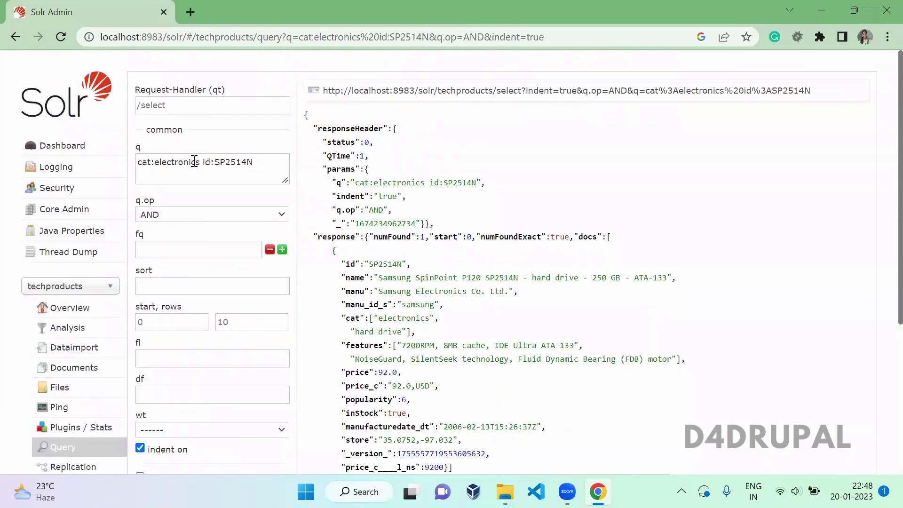
click(194, 162)
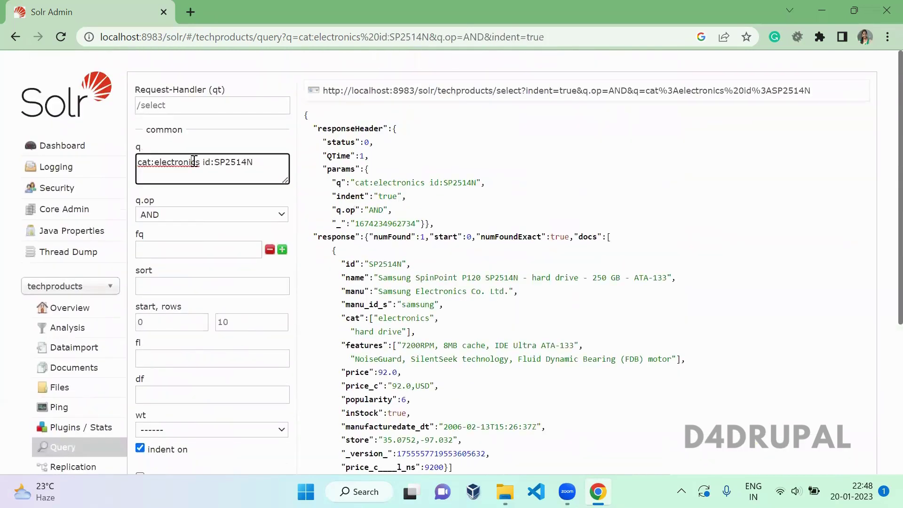
Reset q to *:*, set q.op back to OR, and enter a cat:electronics filter query.
triple_click(219, 168)
text(*)
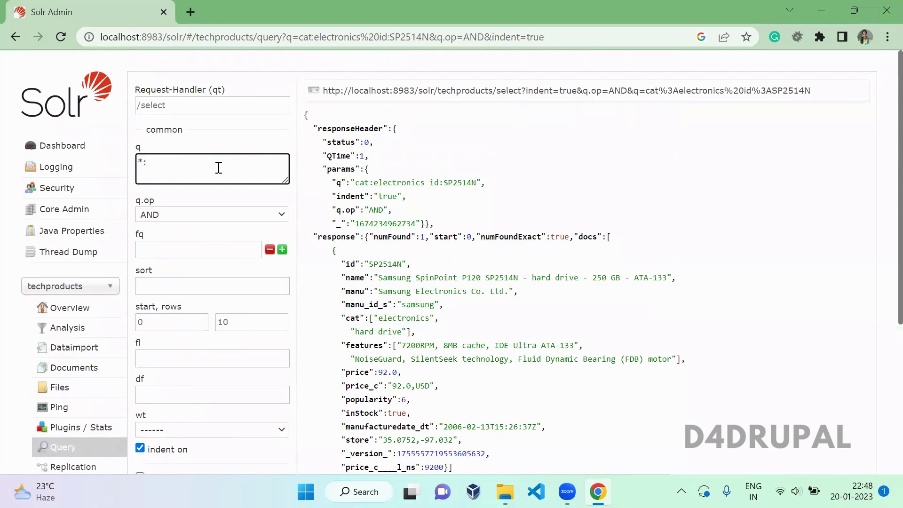
click(217, 215)
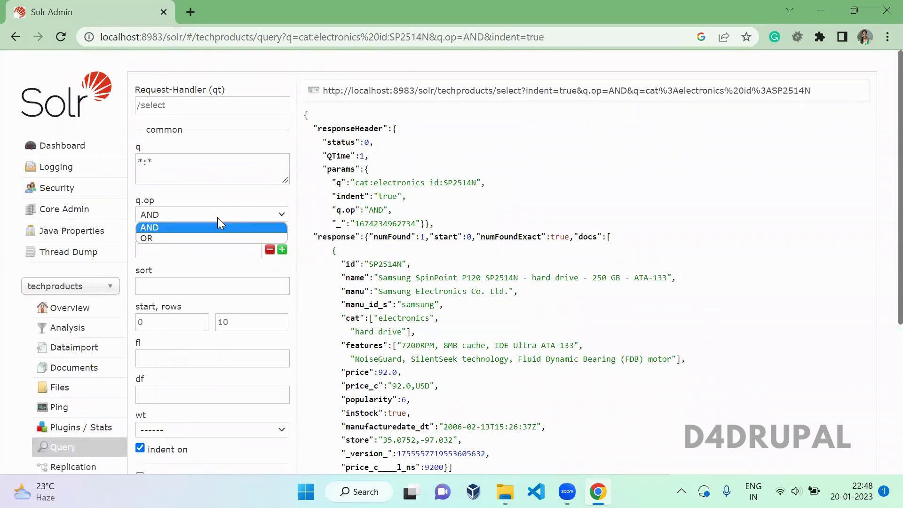
click(211, 237)
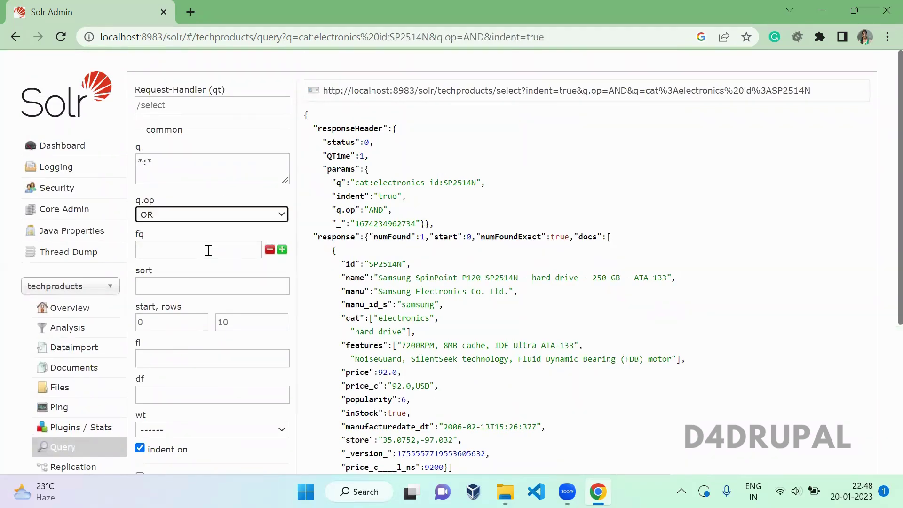
click(209, 249)
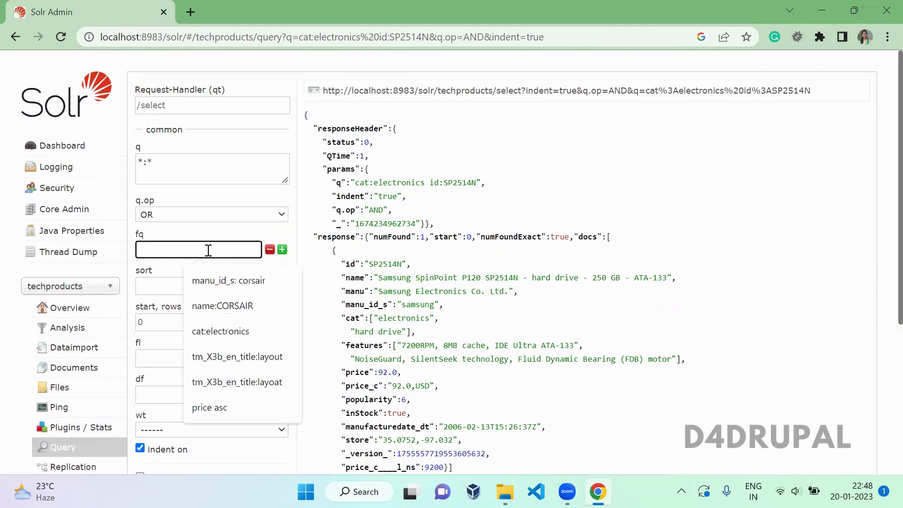
text(ca)
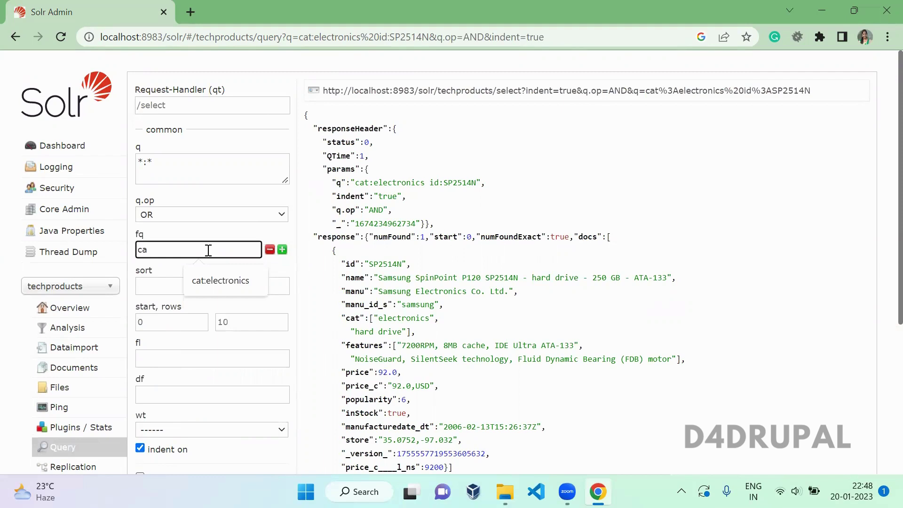
click(220, 281)
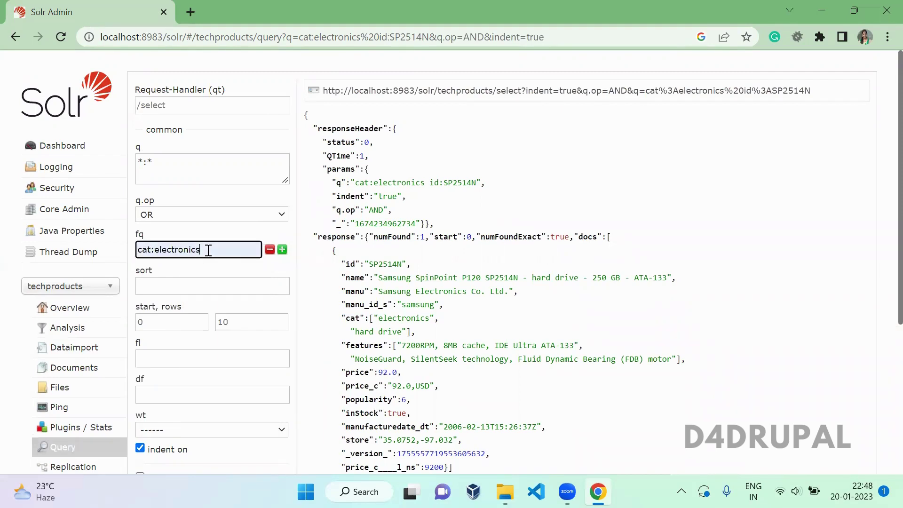
Add id:SP2514N as a second fq and run *:*, returning just the SP2514N document.
click(282, 250)
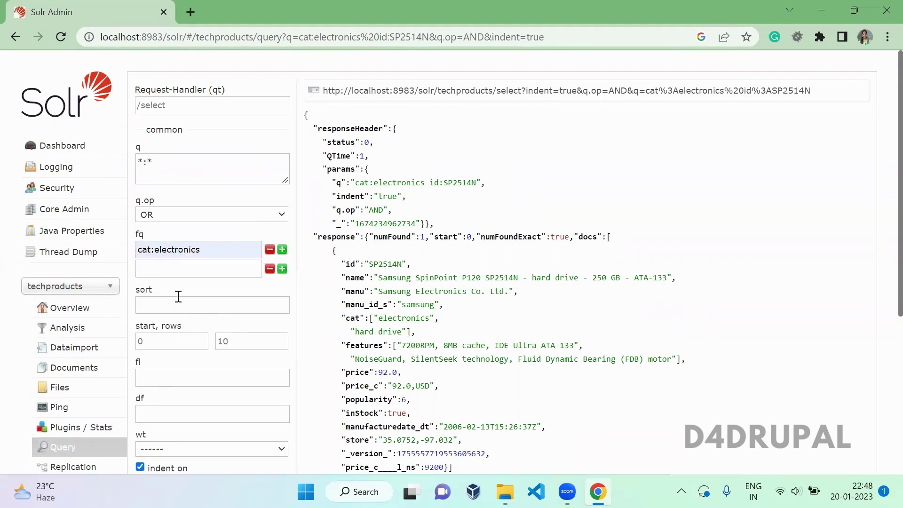
click(201, 269)
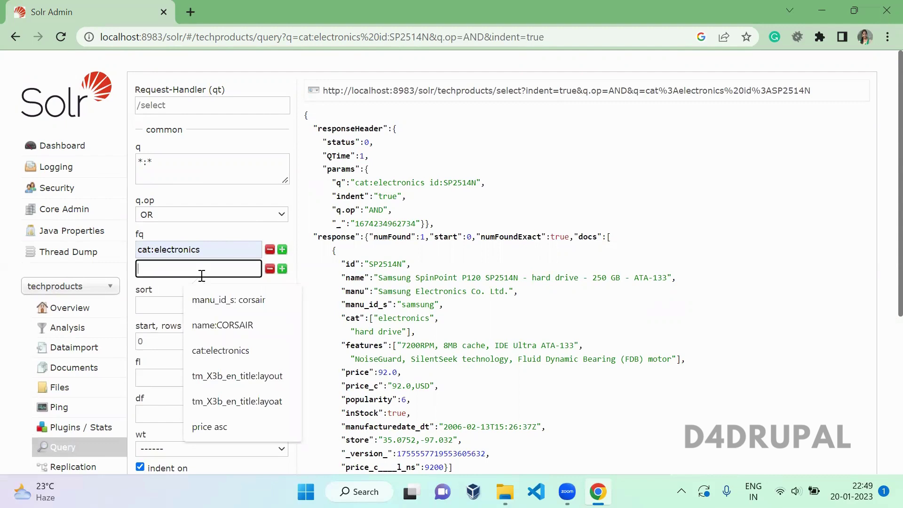
text(id:)
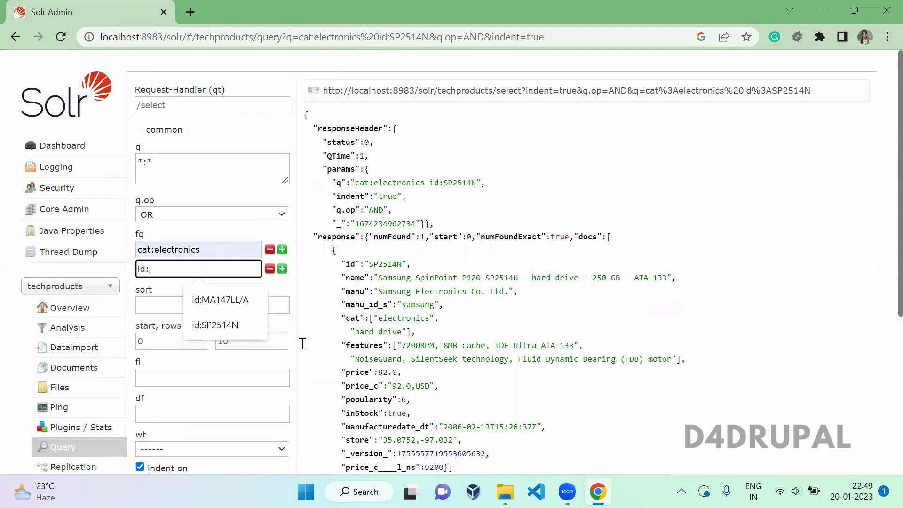
click(216, 325)
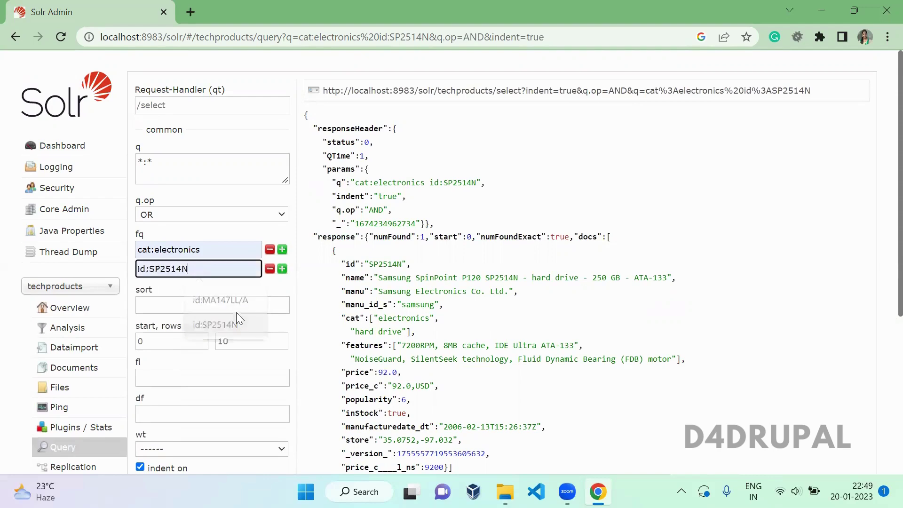
scroll(338, 300, down, 3)
scroll(338, 299, down, 3)
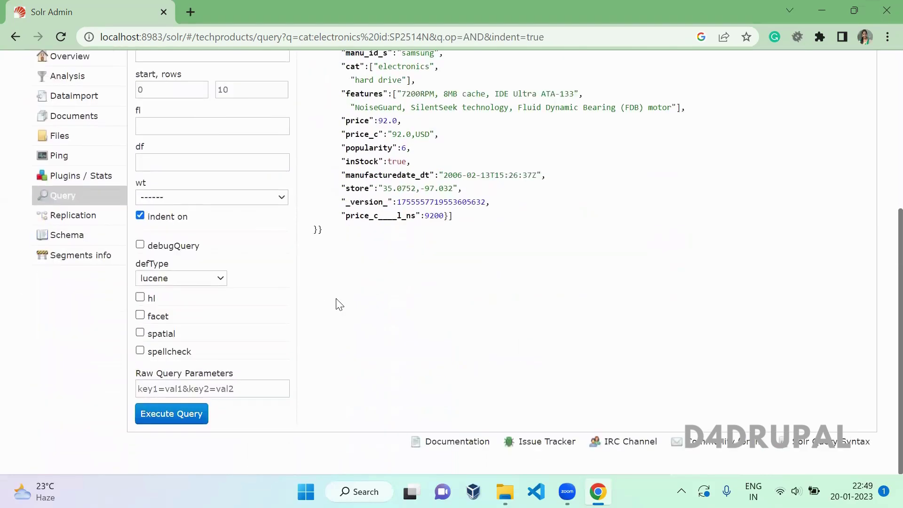
click(171, 415)
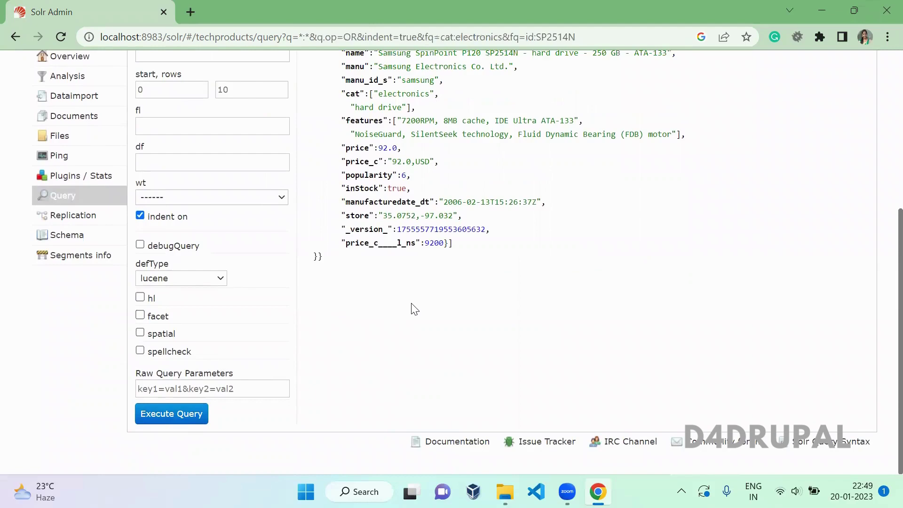
scroll(414, 309, up, 3)
scroll(415, 310, up, 3)
scroll(414, 309, up, 3)
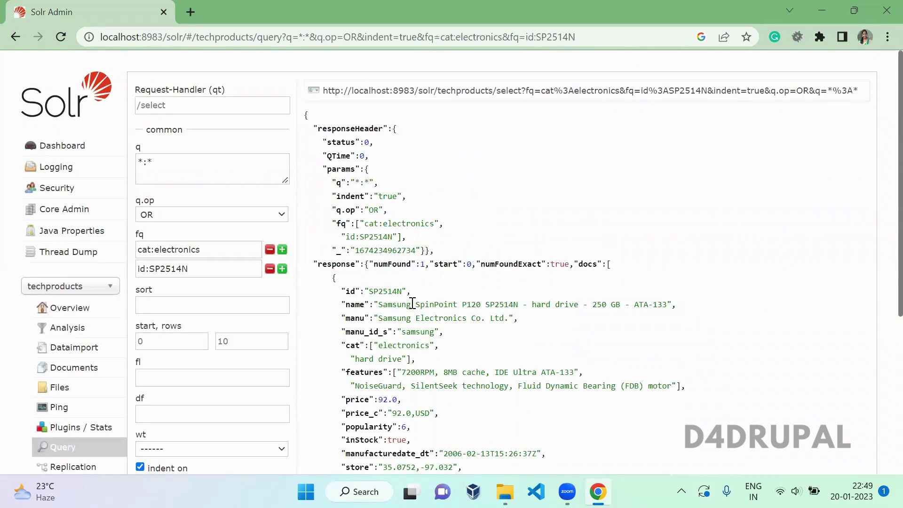
drag(169, 250, 212, 254)
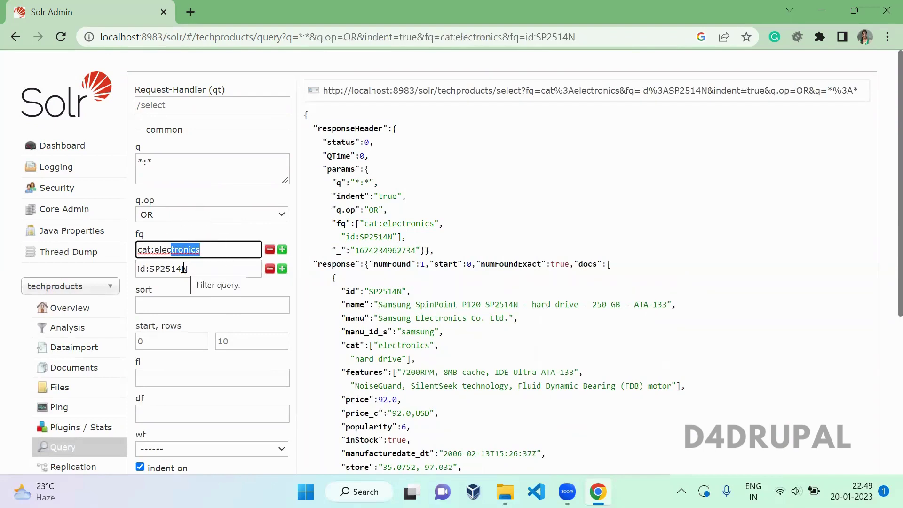
click(403, 319)
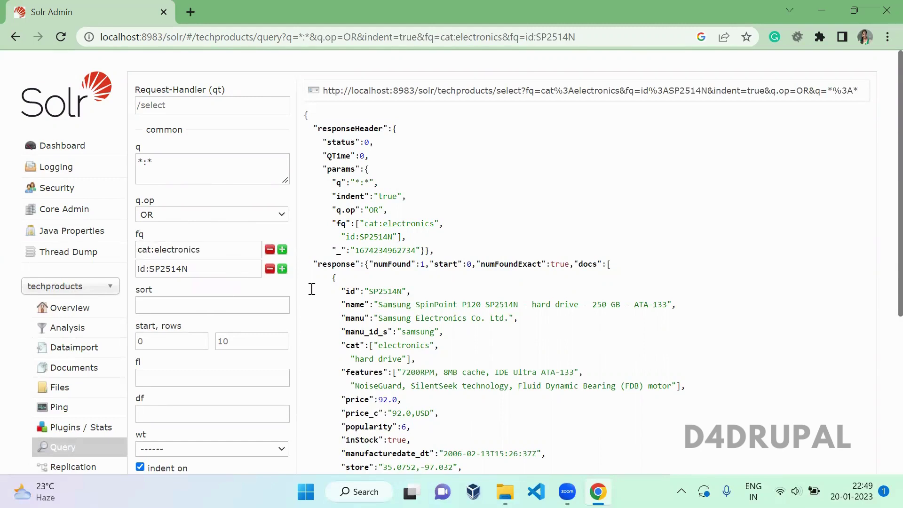